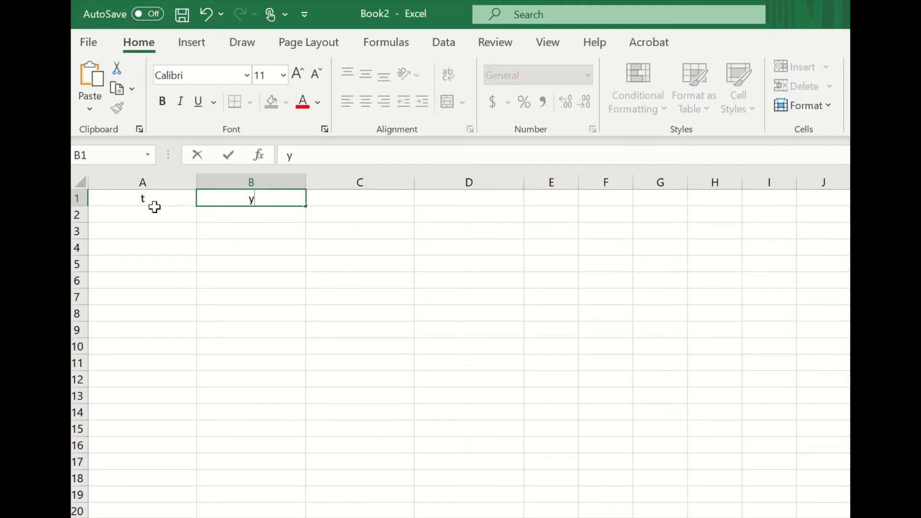
Step: Complete the header row with y(actual) in B1, x1 in C1 and x2 in D1
{"action": "type", "text": "actual)"}
{"action": "key", "text": "Tab"}
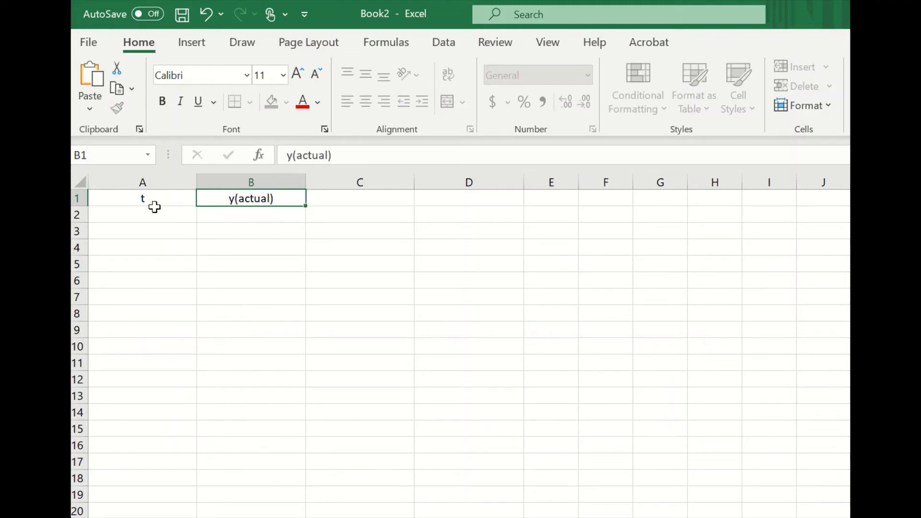
{"action": "type", "text": "x1"}
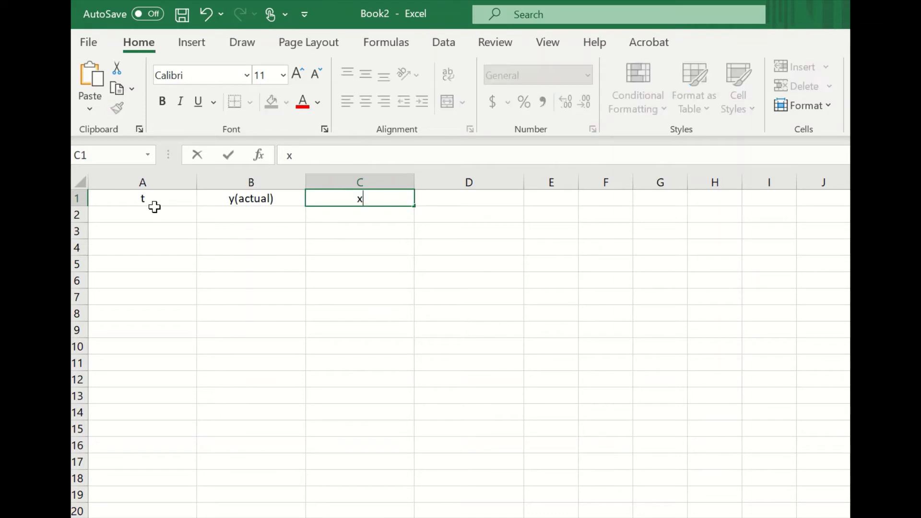
{"action": "key", "text": "Tab"}
{"action": "type", "text": "x2"}
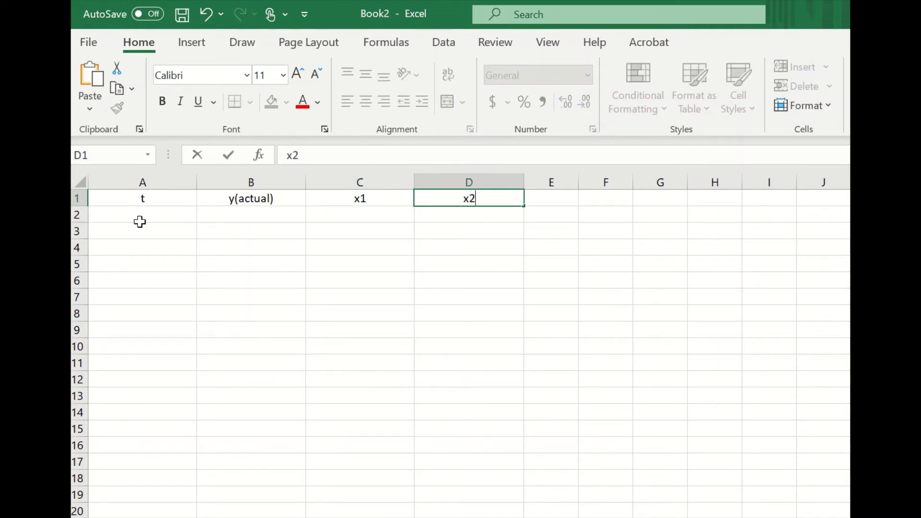
Step: Enter 0 as the starting t value in A2
{"action": "left_click", "coordinate": [148, 216]}
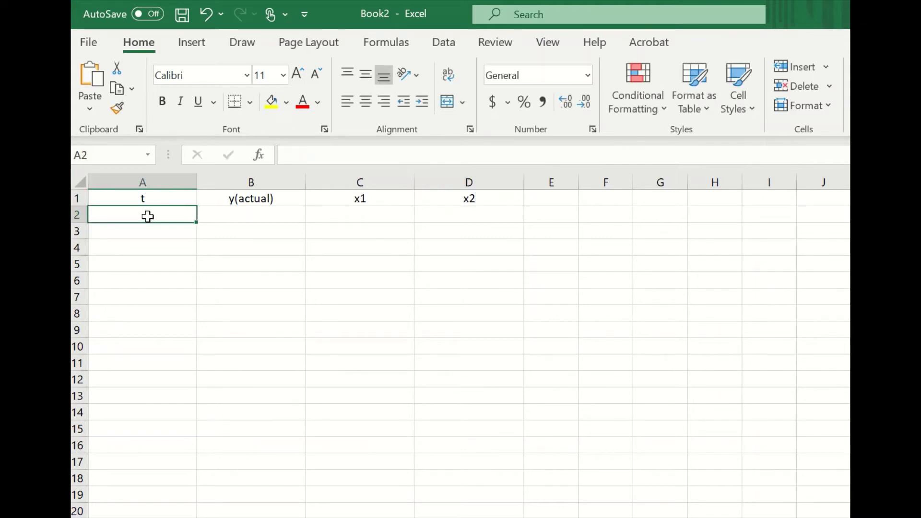
{"action": "type", "text": "0"}
{"action": "left_click", "coordinate": [153, 227]}
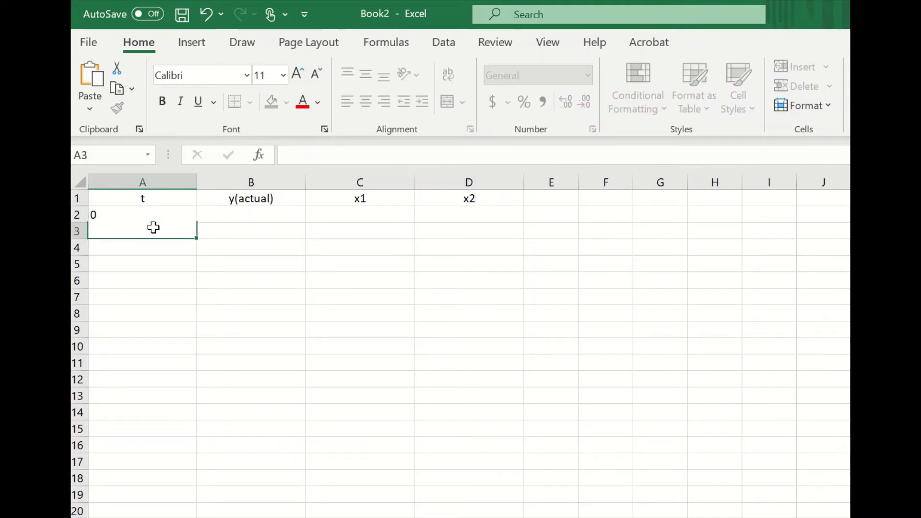
Step: Add a right-aligned label h= in F1 and enter the step size 0.1 in G1
{"action": "left_click", "coordinate": [613, 202]}
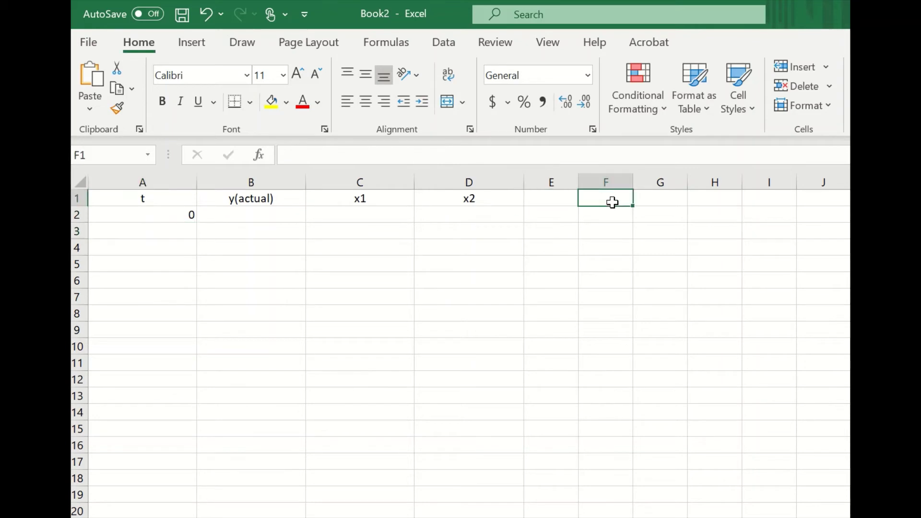
{"action": "key", "text": "alt+h"}
{"action": "key", "text": "a"}
{"action": "key", "text": "r"}
{"action": "type", "text": "h="}
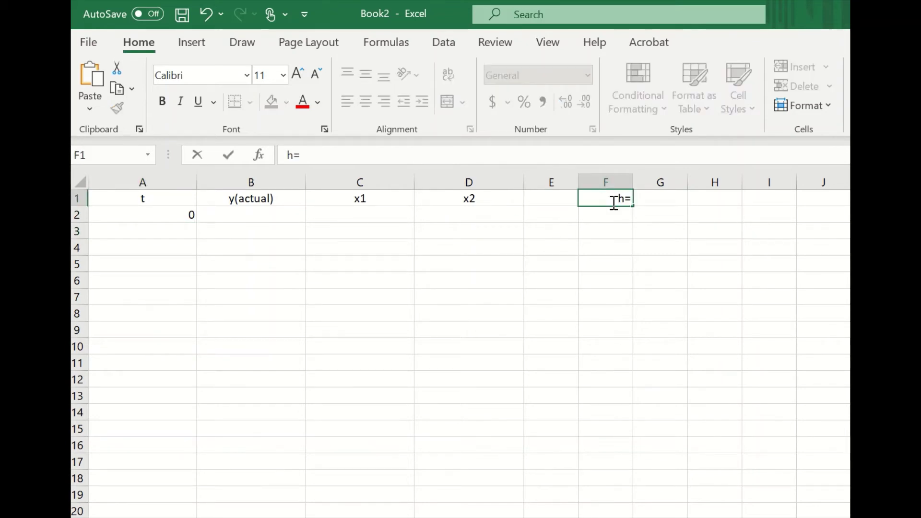
{"action": "key", "text": "Tab"}
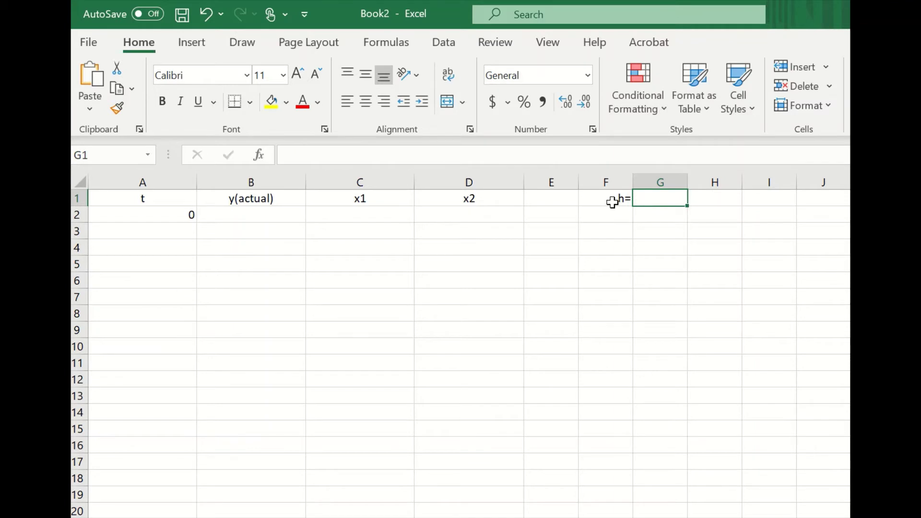
{"action": "type", "text": "0.1"}
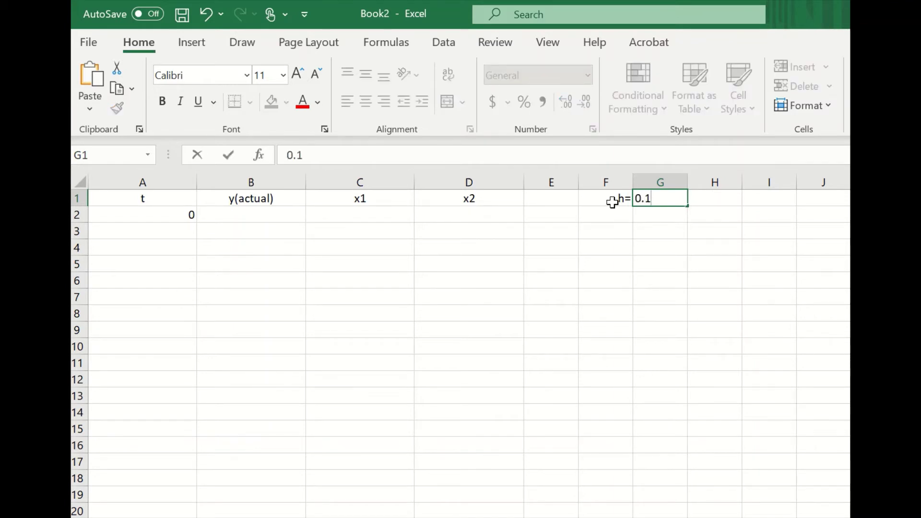
Step: Build a formula in A3 that adds the step size to the previous t value, =A2+G1
{"action": "left_click", "coordinate": [176, 214]}
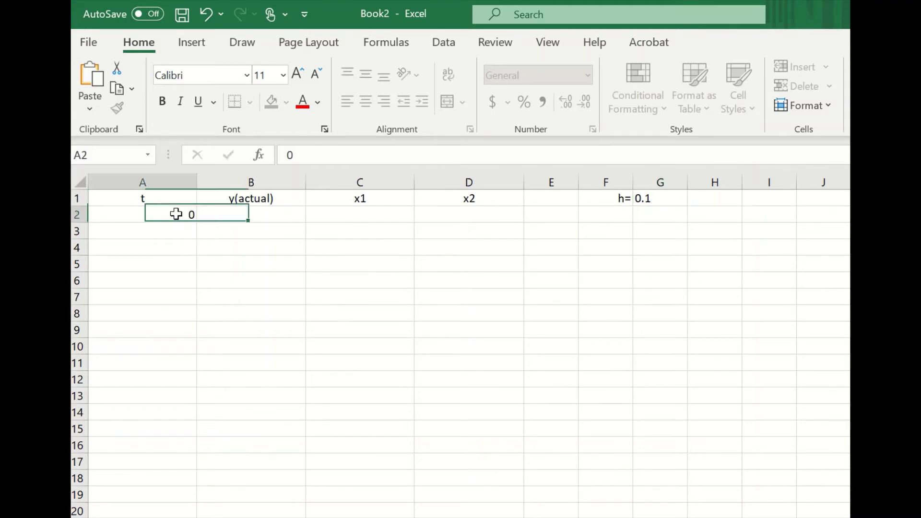
{"action": "type", "text": "0"}
{"action": "left_click", "coordinate": [176, 214]}
{"action": "left_click", "coordinate": [177, 231]}
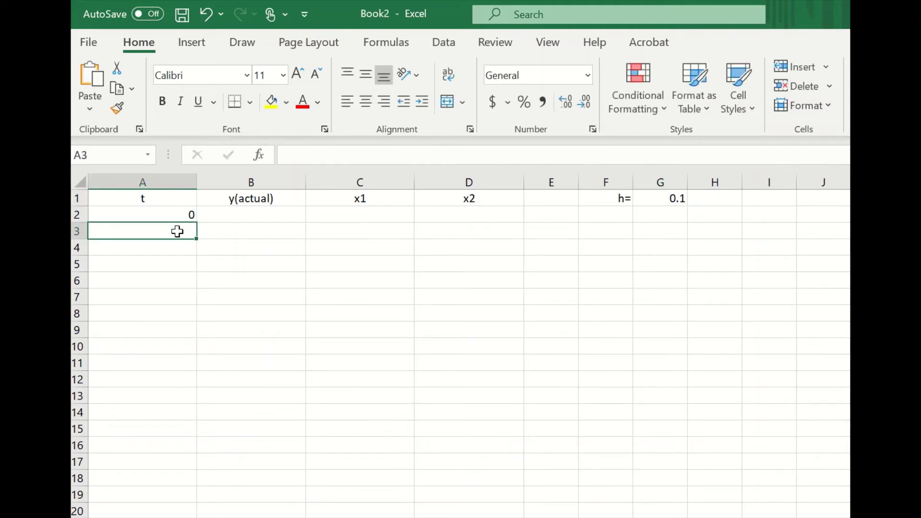
{"action": "type", "text": "="}
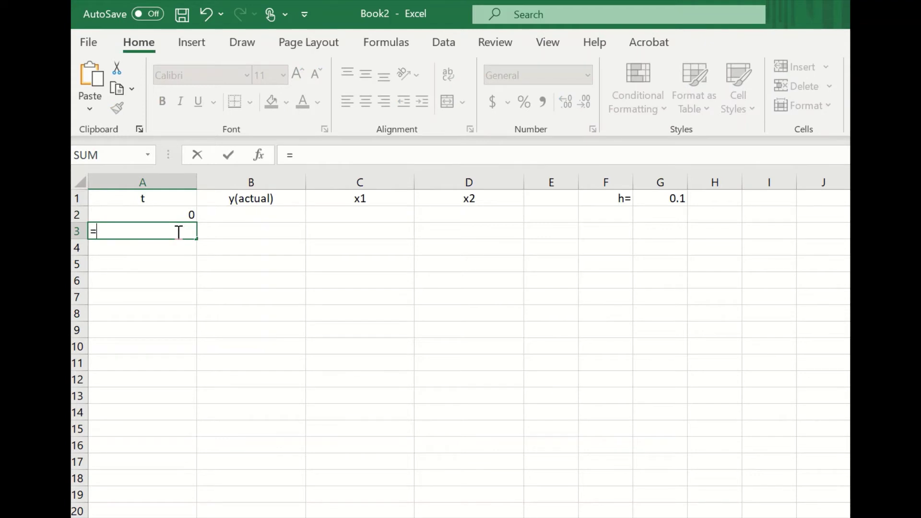
{"action": "left_click", "coordinate": [177, 214]}
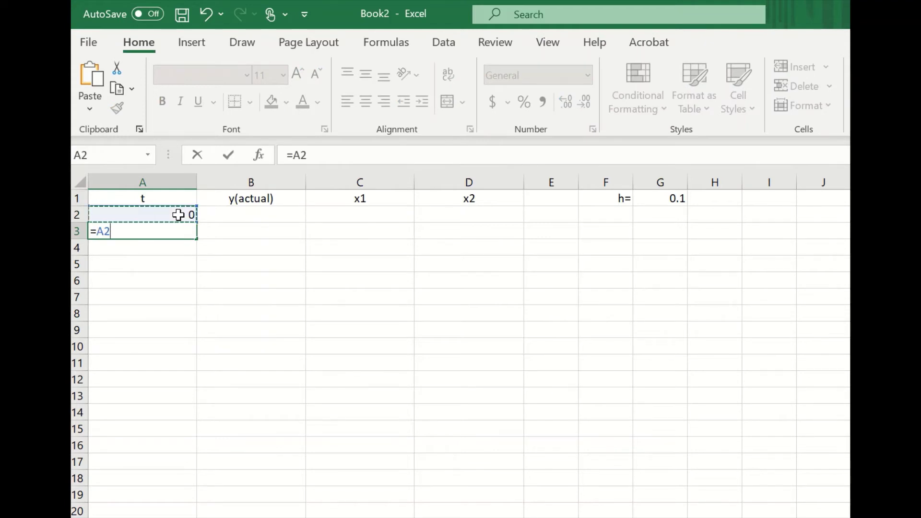
{"action": "type", "text": "+"}
{"action": "left_click", "coordinate": [667, 196]}
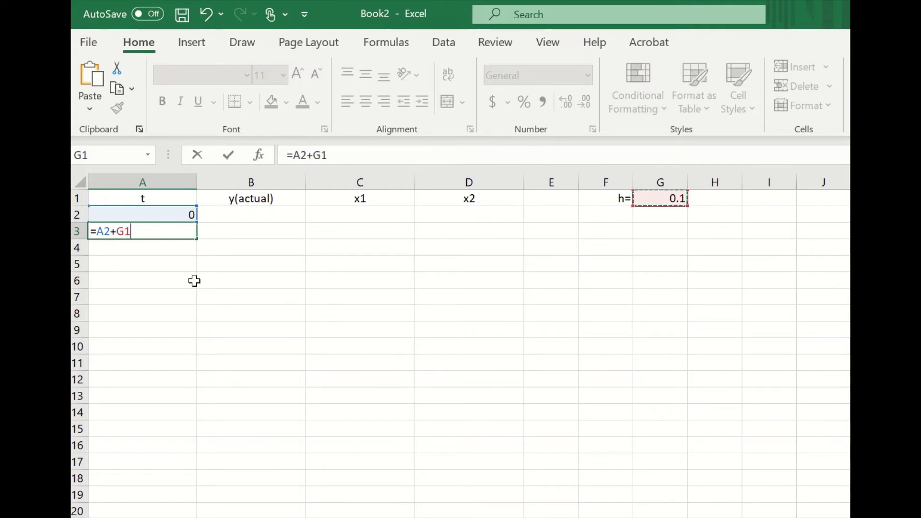
Step: Make the G1 reference in A3 absolute, =A2+$G$1, and fill the formula down through A12
{"action": "left_click", "coordinate": [116, 230]}
{"action": "type", "text": "$"}
{"action": "key", "text": "Right"}
{"action": "type", "text": "$"}
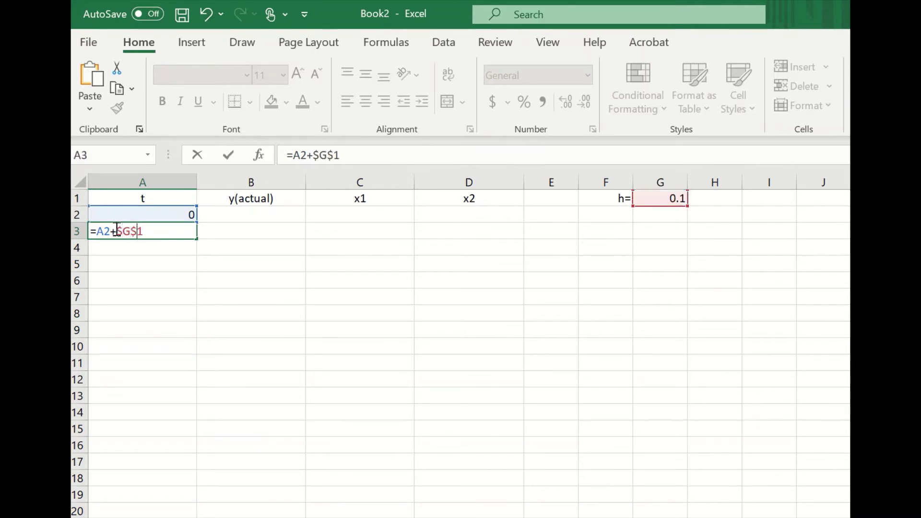
{"action": "key", "text": "Return"}
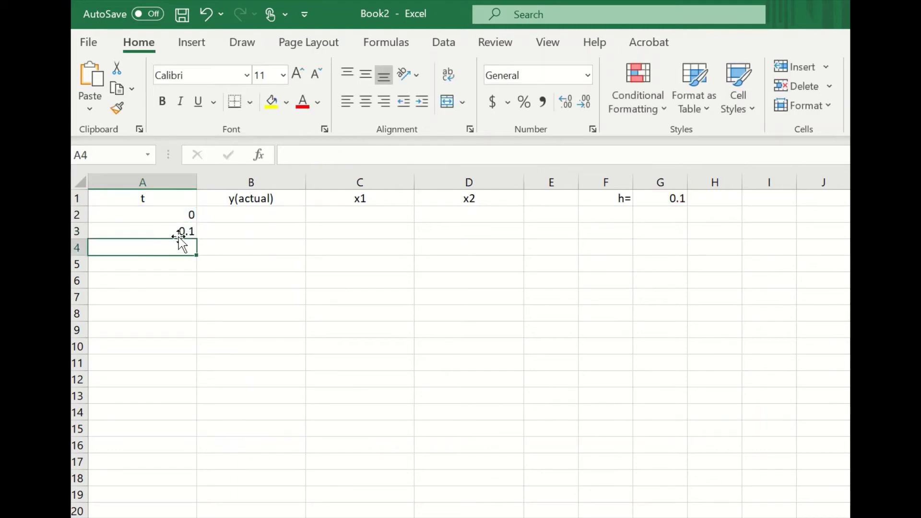
{"action": "left_click", "coordinate": [183, 231]}
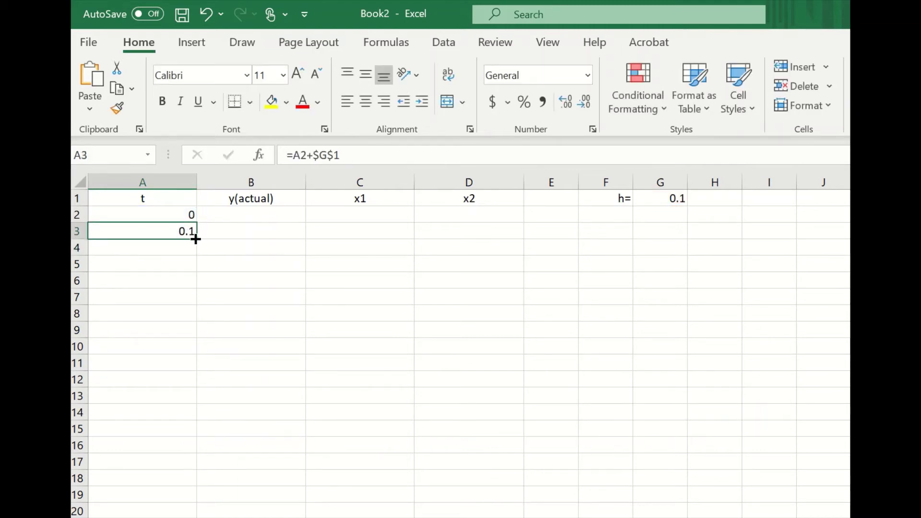
{"action": "left_click_drag", "start_coordinate": [196, 239], "coordinate": [189, 388]}
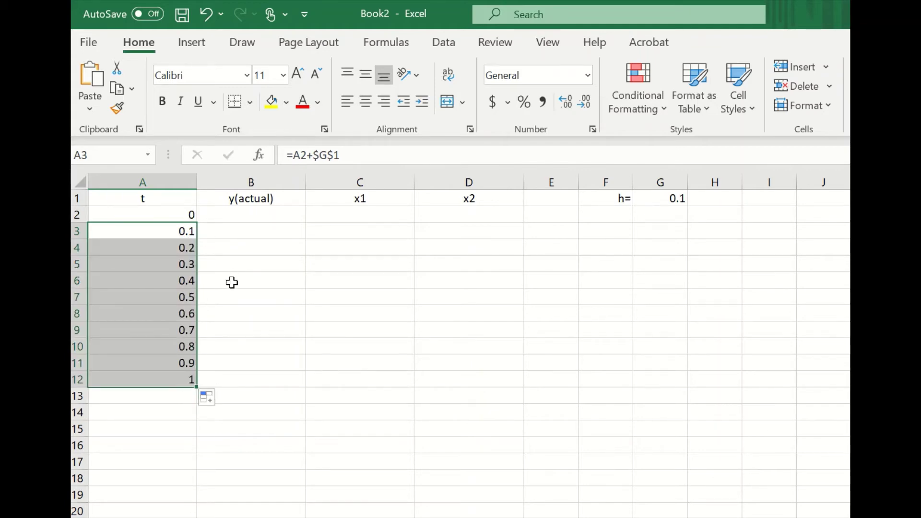
Step: Enter the exact solution =0.5*EXP(-3*A2)+EXP(-A2) in B2 and fill it down through B12
{"action": "left_click", "coordinate": [258, 218]}
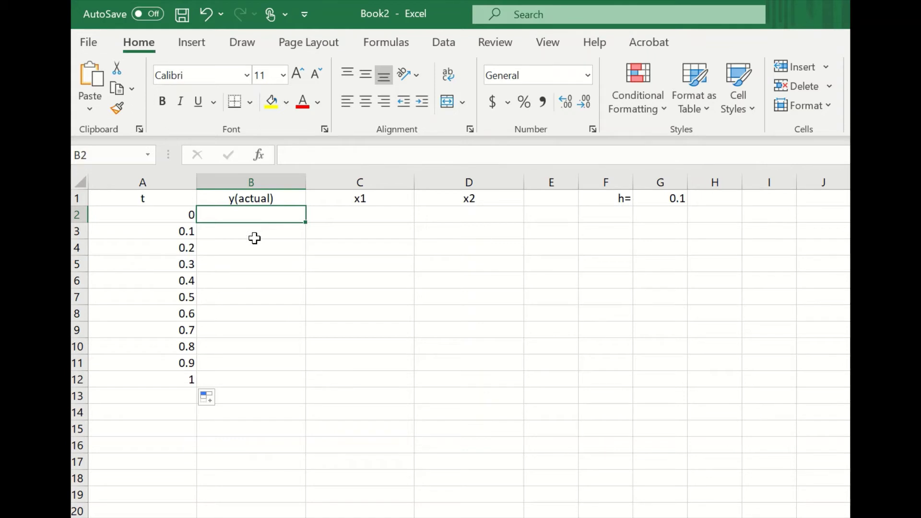
{"action": "type", "text": "="}
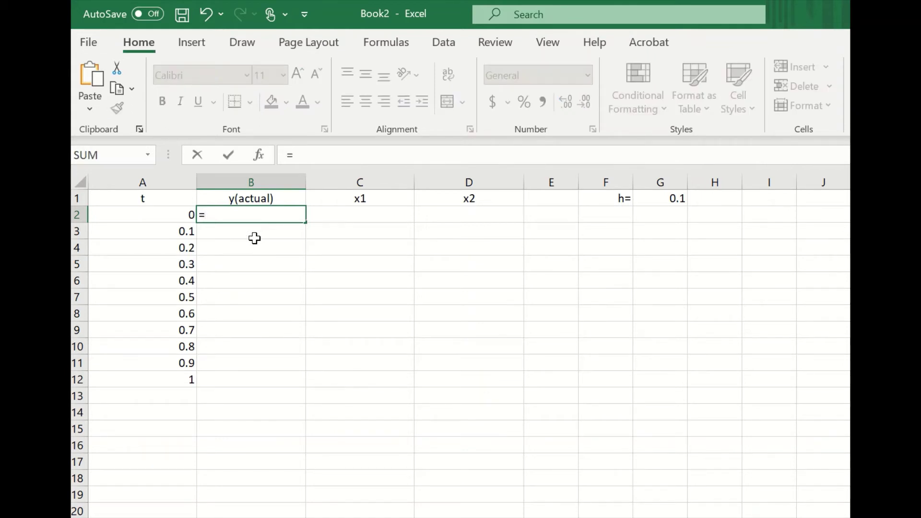
{"action": "type", "text": "0.5*exp("}
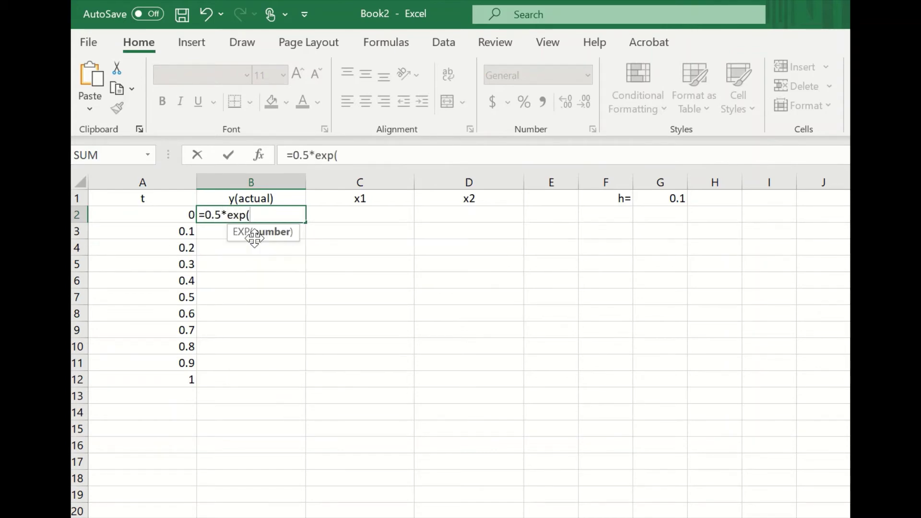
{"action": "type", "text": "-3*"}
{"action": "left_click", "coordinate": [188, 216]}
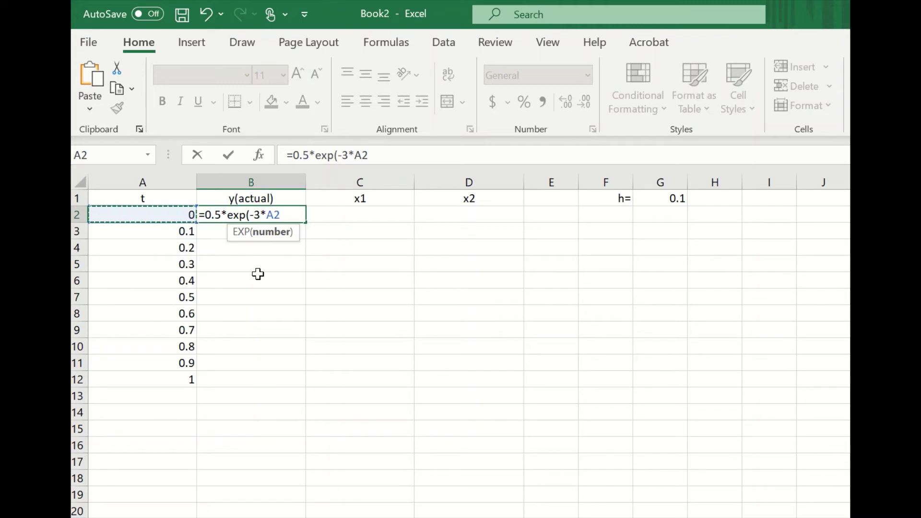
{"action": "type", "text": ")"}
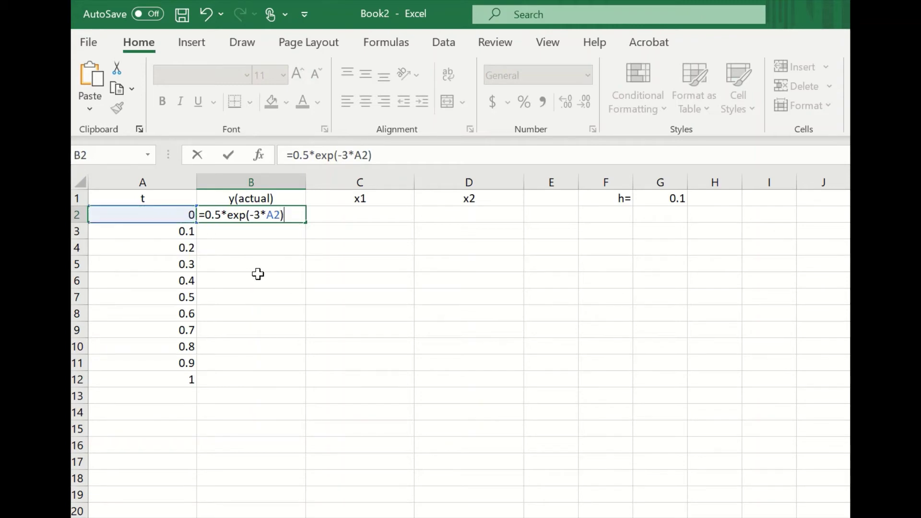
{"action": "type", "text": "+exp"}
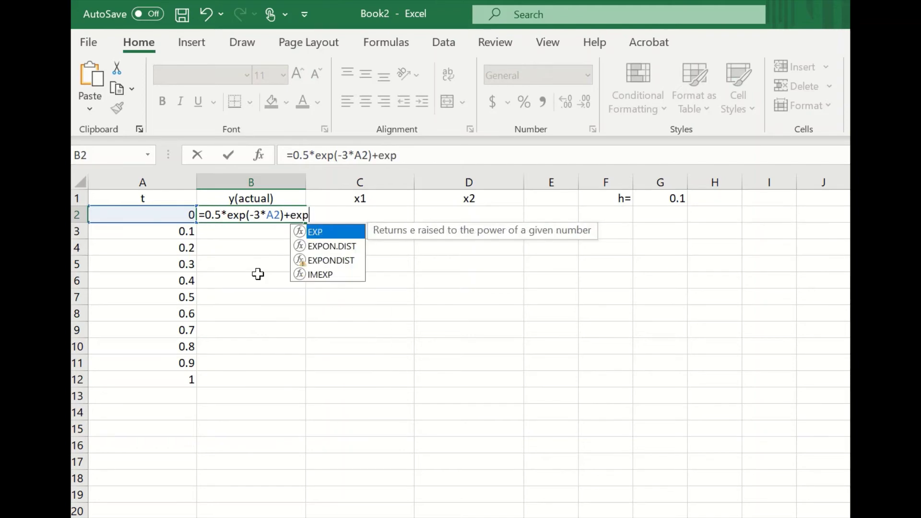
{"action": "type", "text": "(-"}
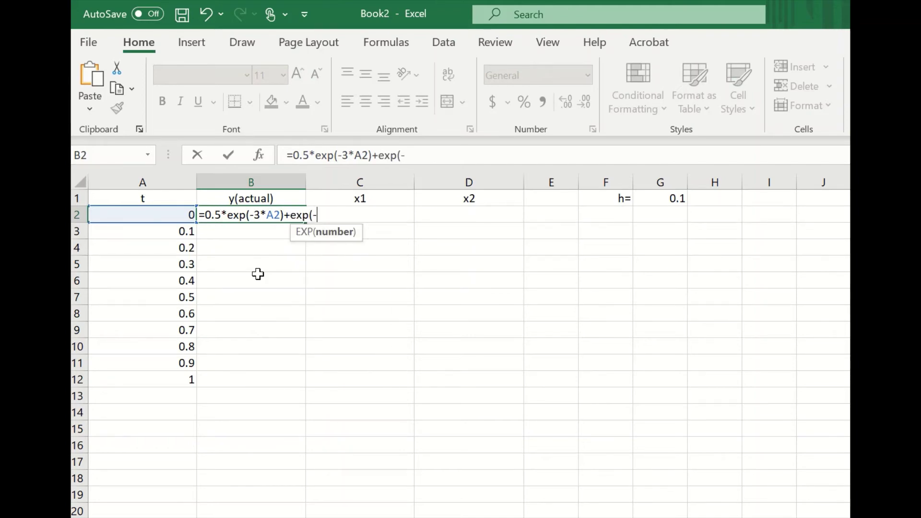
{"action": "left_click", "coordinate": [185, 218]}
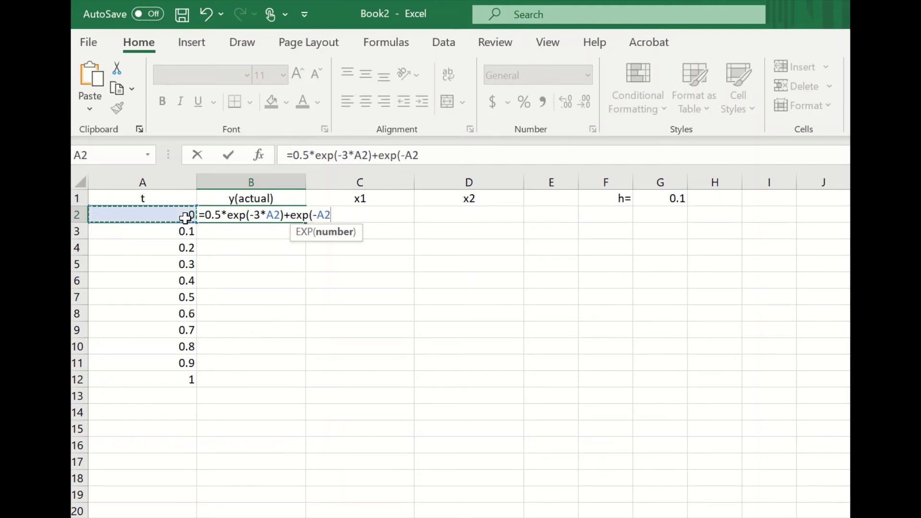
{"action": "type", "text": ")"}
{"action": "key", "text": "Return"}
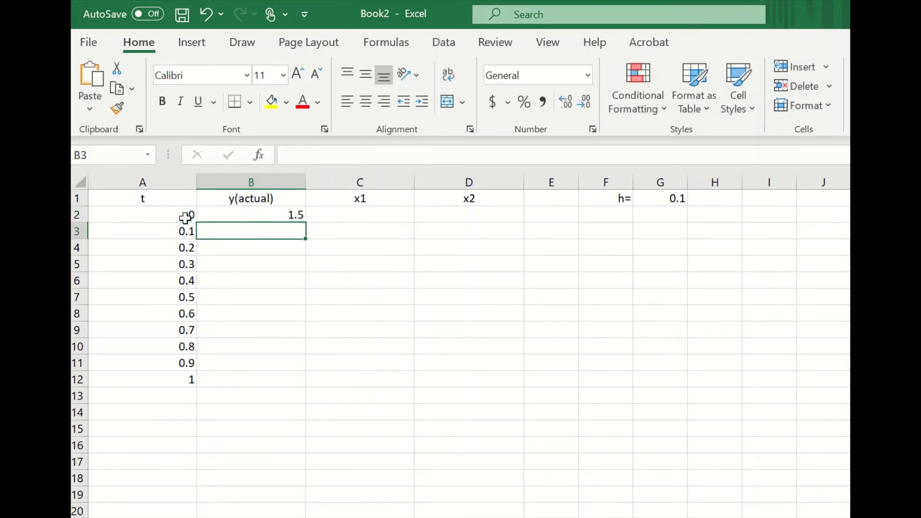
{"action": "left_click", "coordinate": [277, 216]}
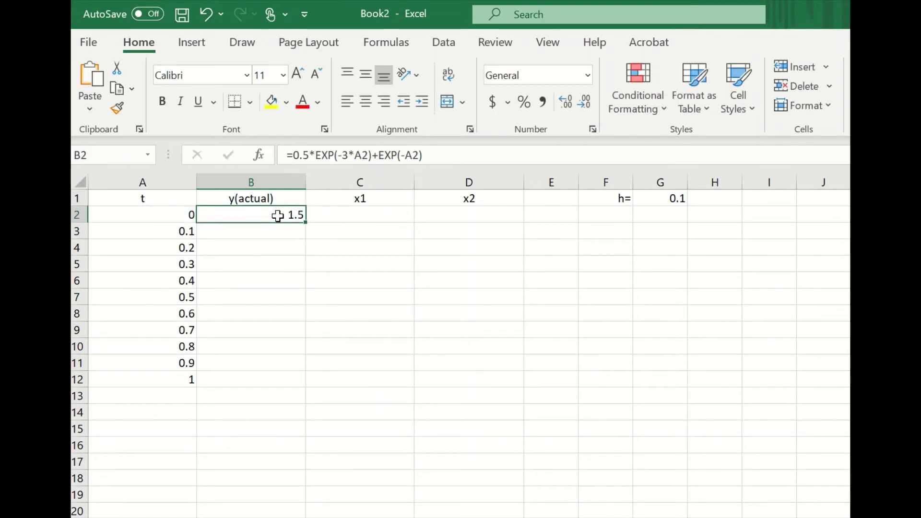
{"action": "double_click", "coordinate": [307, 223]}
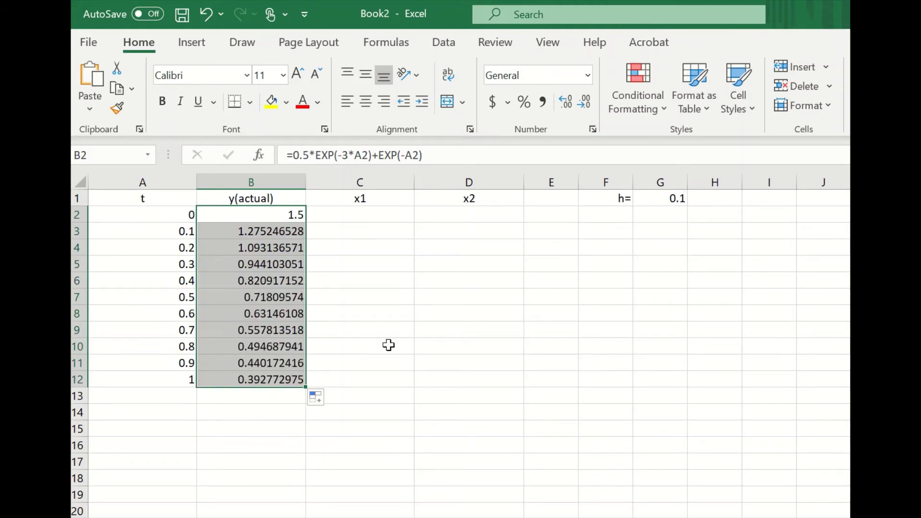
Step: Enter the initial values 1.5 for x1 in C2 and -2.5 for x2 in D2
{"action": "left_click", "coordinate": [385, 220]}
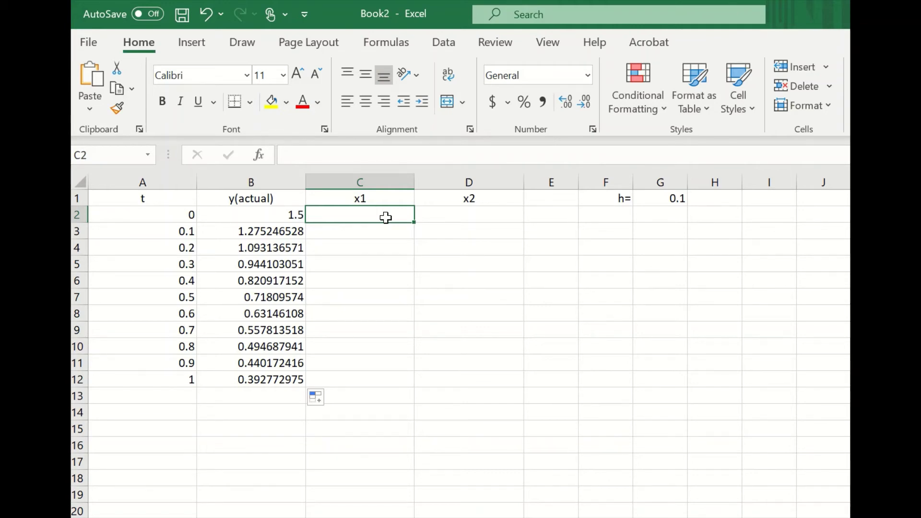
{"action": "type", "text": "1.5"}
{"action": "key", "text": "Tab"}
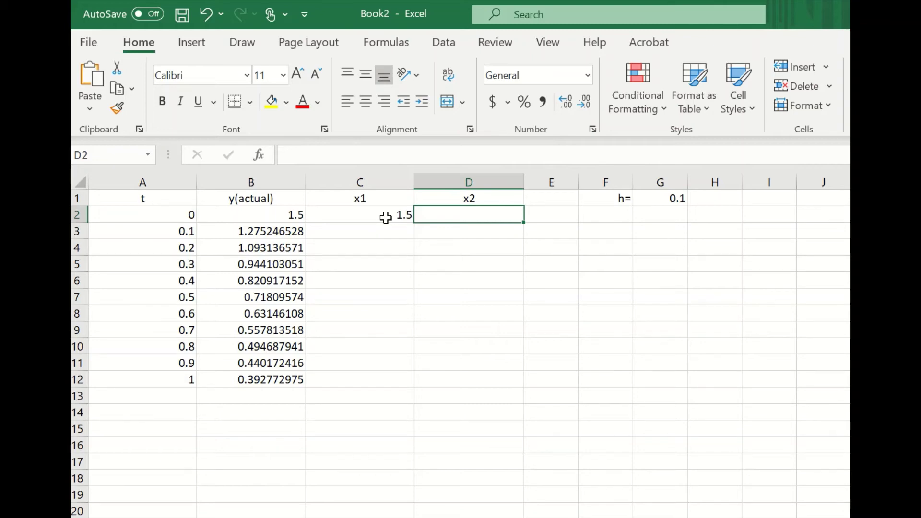
{"action": "type", "text": "-2.5"}
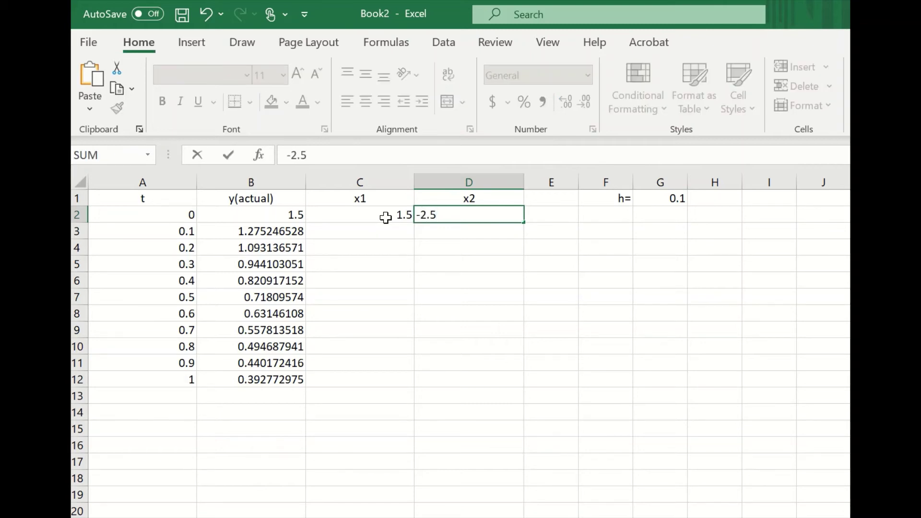
Step: Enter the x1 update formula =C2+$G$1*D2 in C3 and fill it down through C12
{"action": "left_click", "coordinate": [401, 228]}
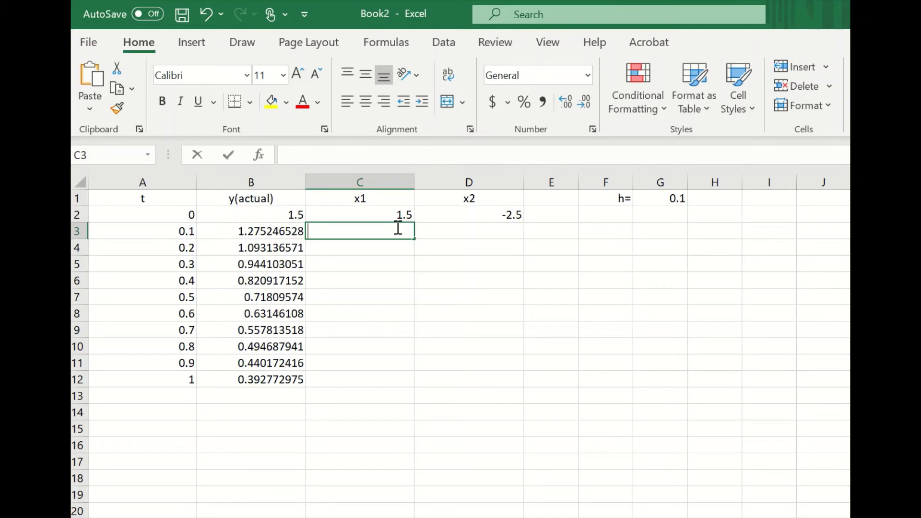
{"action": "type", "text": "="}
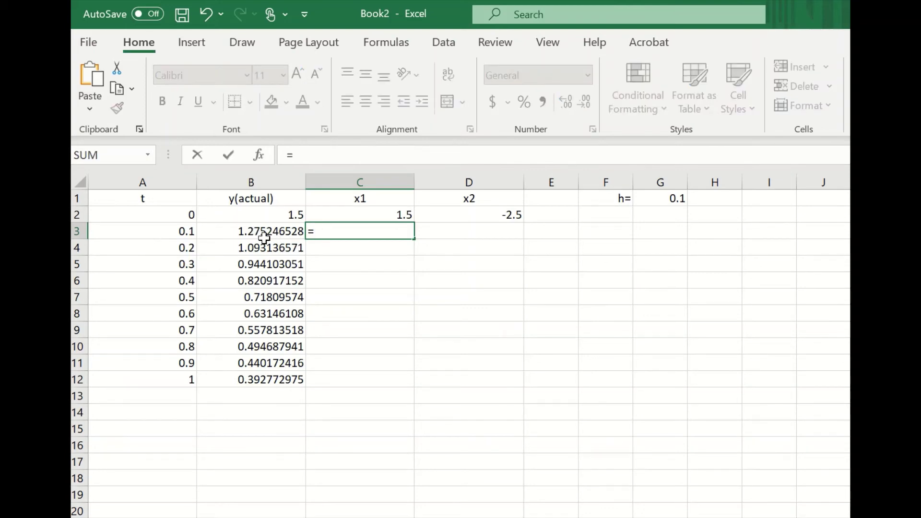
{"action": "left_click", "coordinate": [394, 210]}
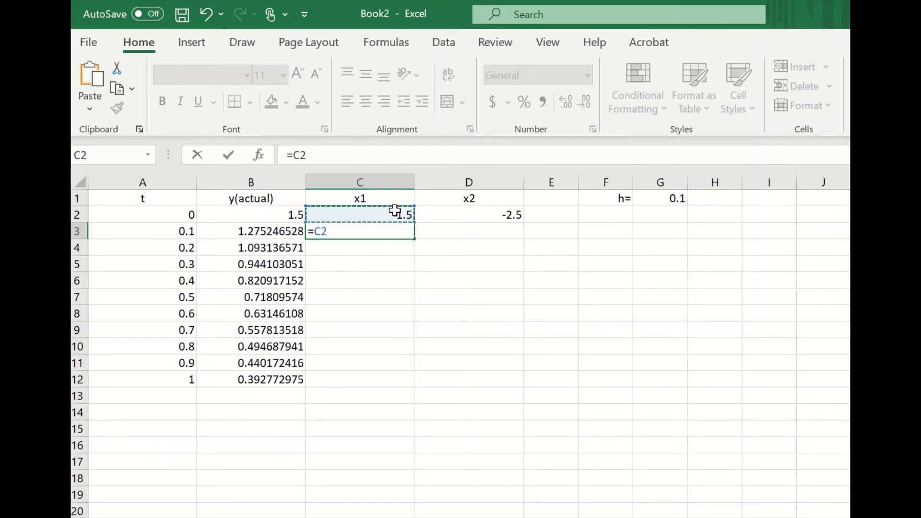
{"action": "type", "text": "+"}
{"action": "left_click", "coordinate": [672, 198]}
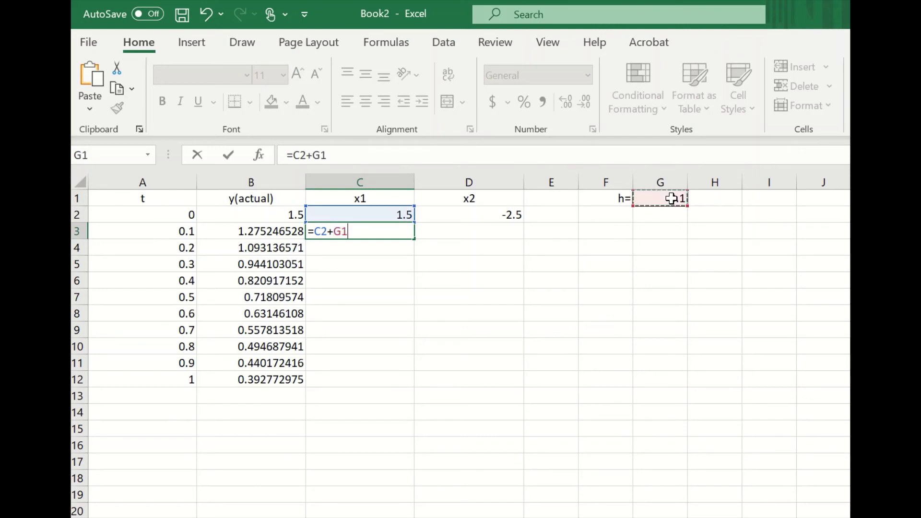
{"action": "left_click", "coordinate": [334, 232]}
{"action": "type", "text": "$"}
{"action": "key", "text": "Right"}
{"action": "type", "text": "$1"}
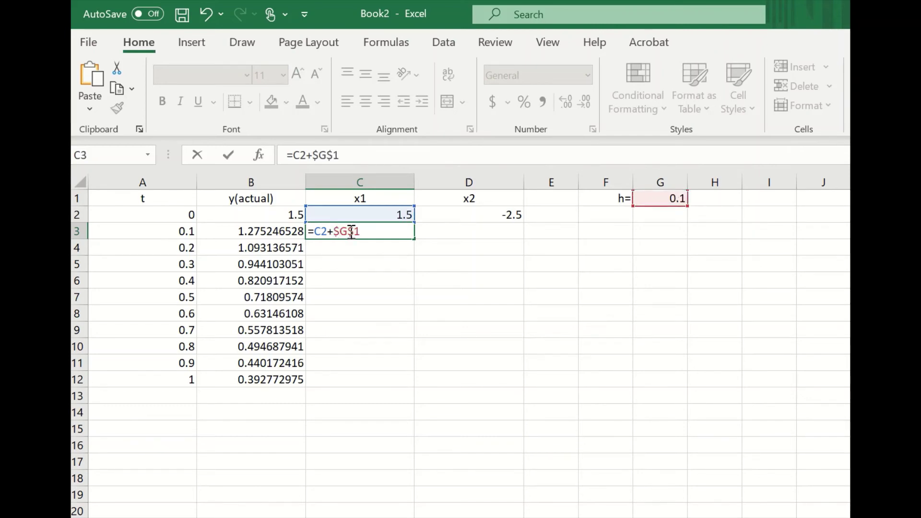
{"action": "type", "text": "*"}
{"action": "left_click", "coordinate": [501, 219]}
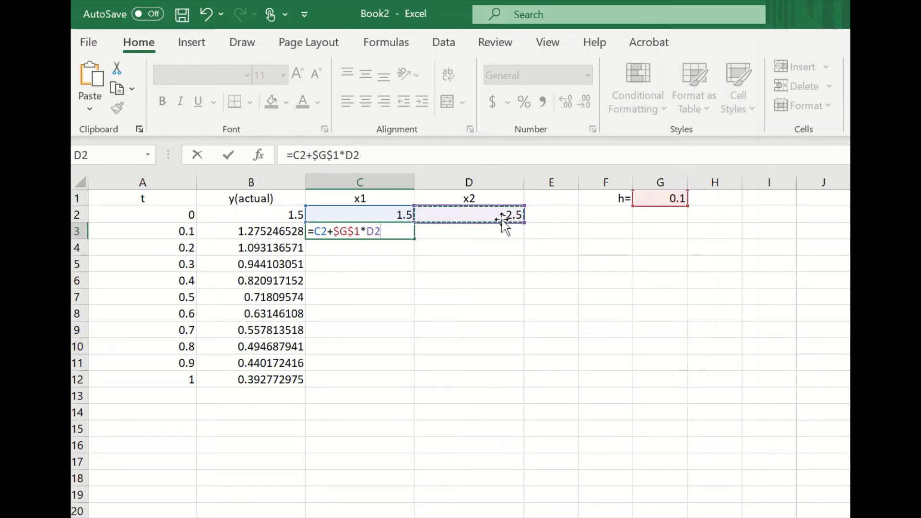
{"action": "key", "text": "Return"}
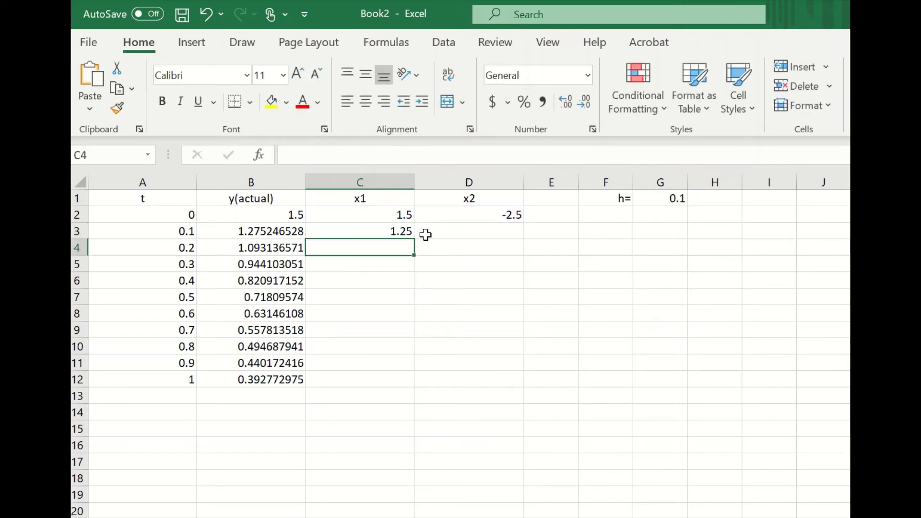
{"action": "left_click", "coordinate": [408, 233]}
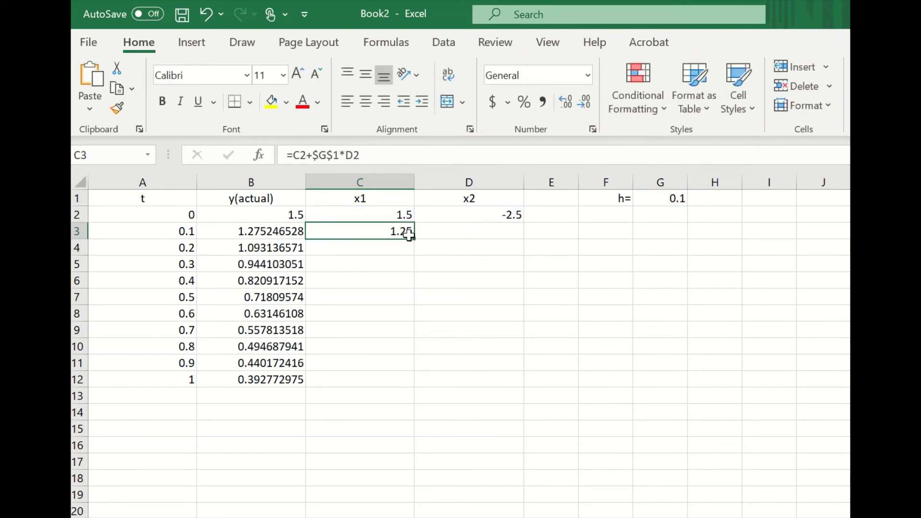
{"action": "double_click", "coordinate": [414, 239]}
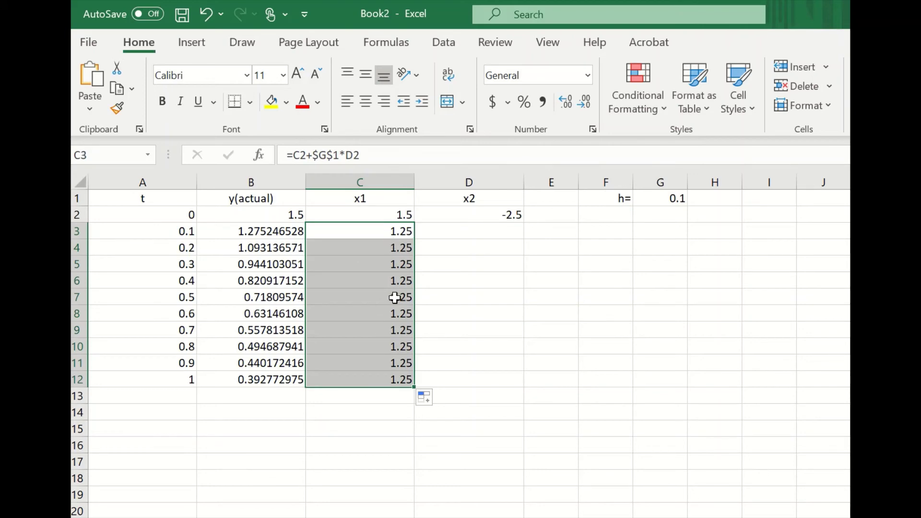
Step: Enter the x2 update formula =D2+$G$1*(-4*D2-3*C2) in D3 and fill it down through D12
{"action": "left_click", "coordinate": [500, 237]}
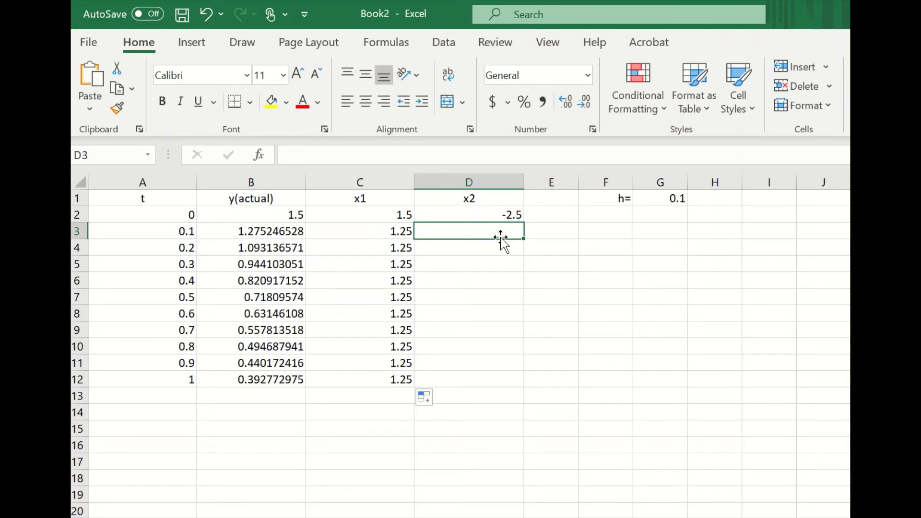
{"action": "type", "text": "="}
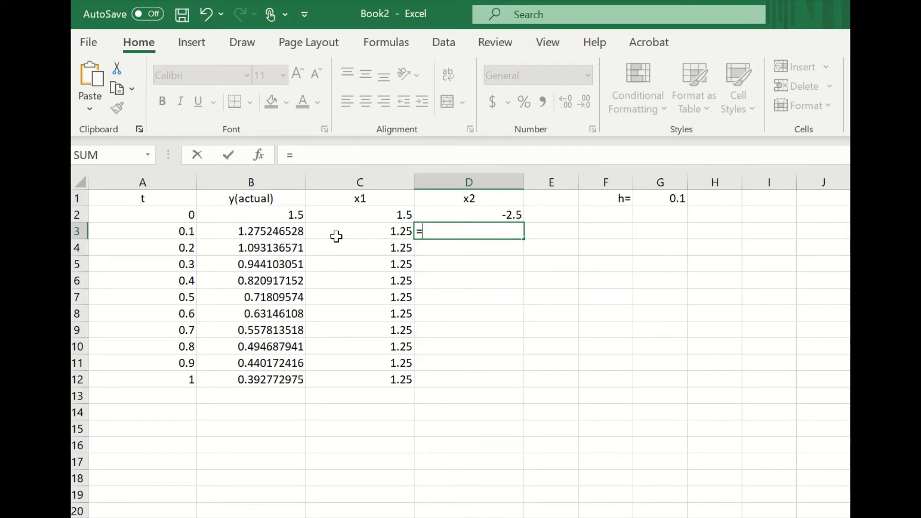
{"action": "left_click", "coordinate": [497, 212]}
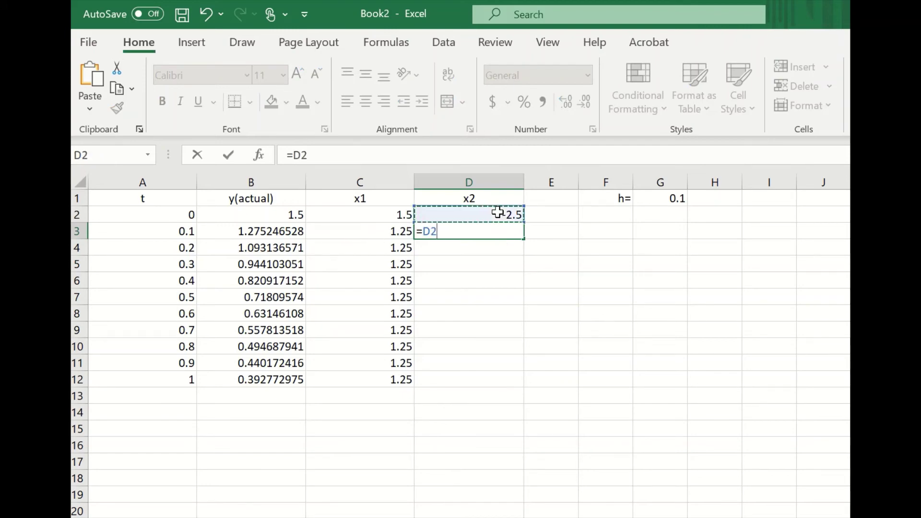
{"action": "type", "text": "+"}
{"action": "left_click", "coordinate": [685, 199]}
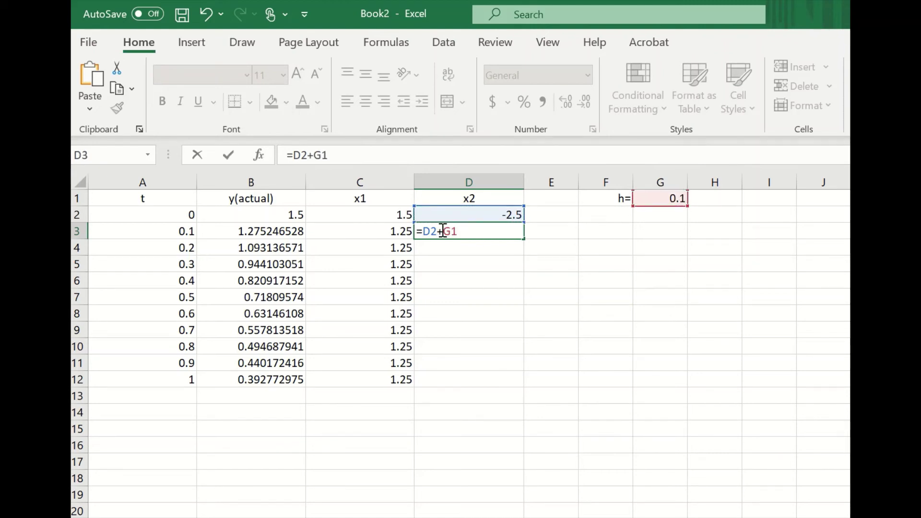
{"action": "key", "text": "F4"}
{"action": "type", "text": "*("}
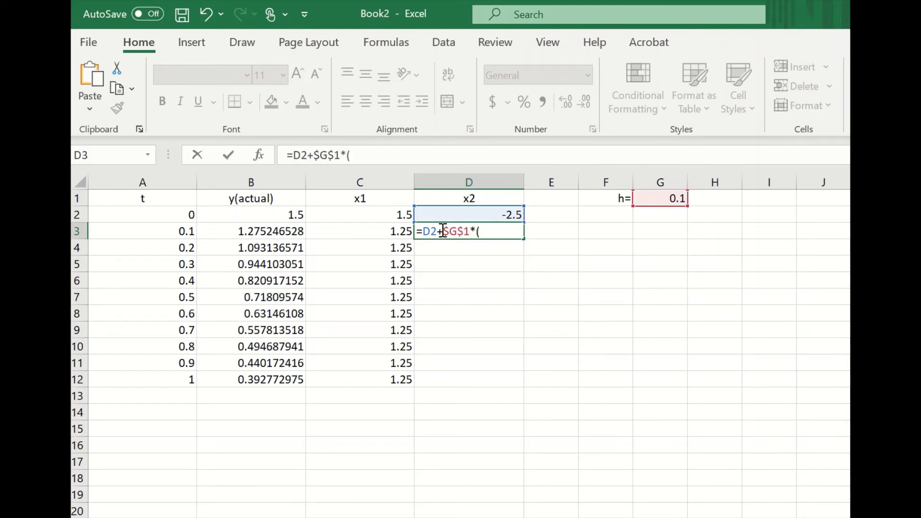
{"action": "type", "text": "-4*"}
{"action": "left_click", "coordinate": [497, 214]}
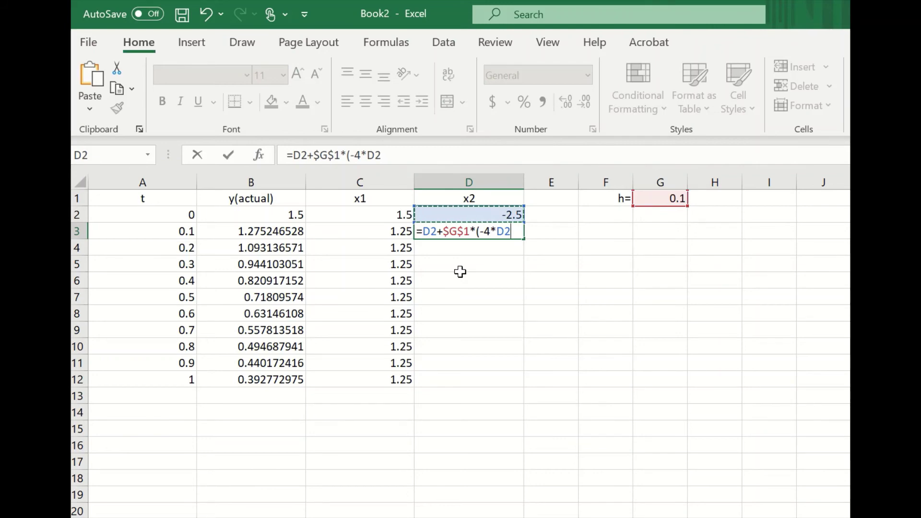
{"action": "type", "text": "-3*"}
{"action": "left_click", "coordinate": [397, 221]}
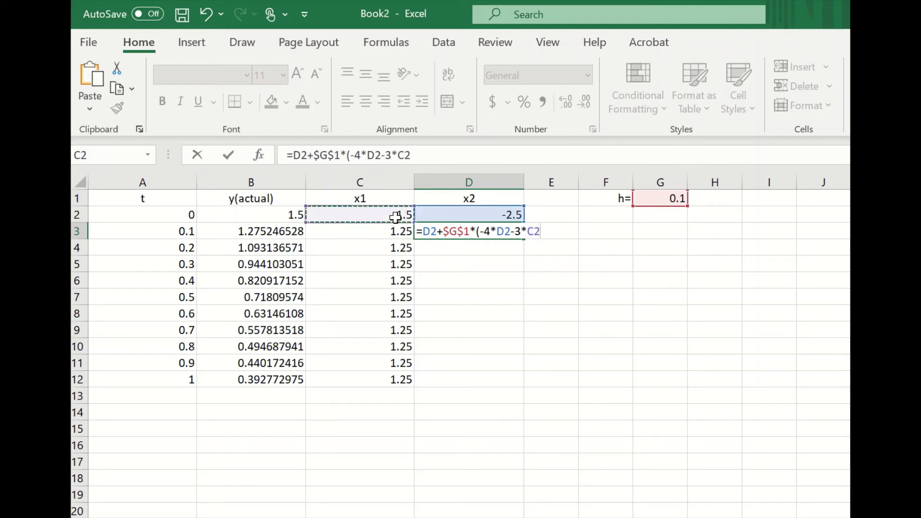
{"action": "type", "text": ")"}
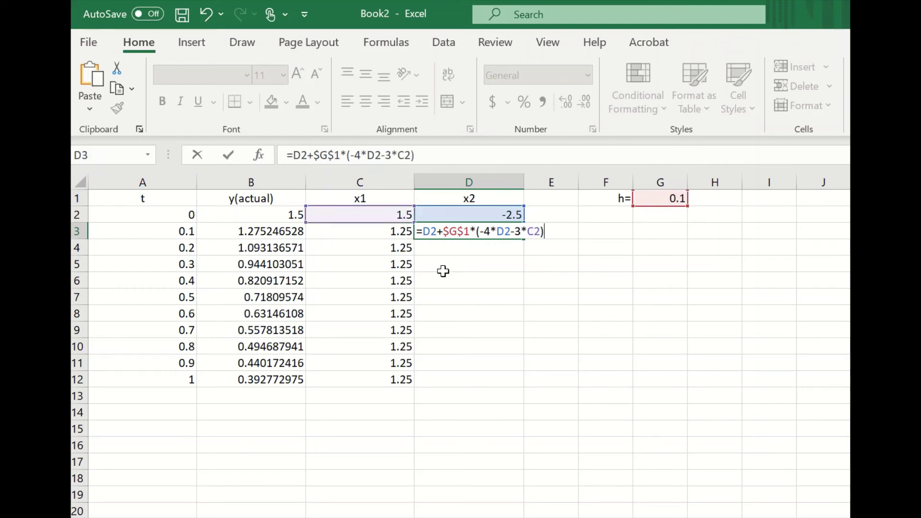
{"action": "key", "text": "Return"}
{"action": "left_click", "coordinate": [501, 229]}
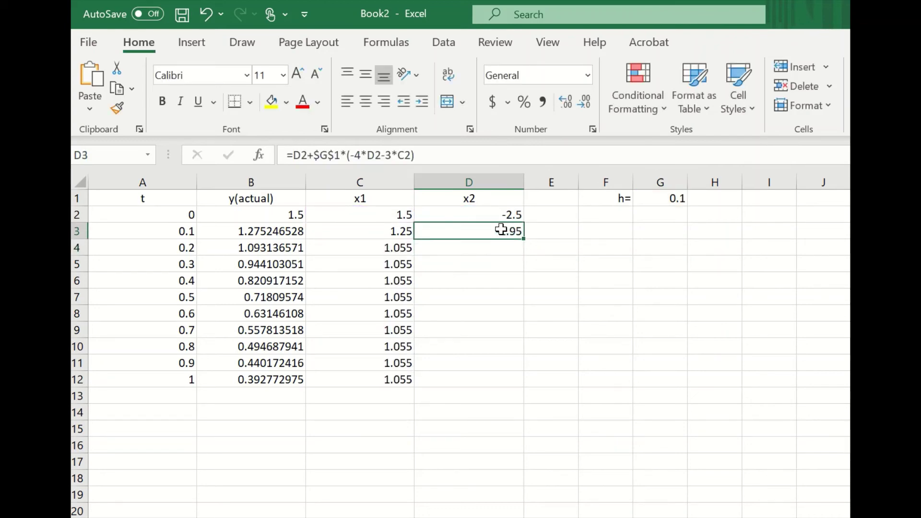
{"action": "double_click", "coordinate": [523, 239]}
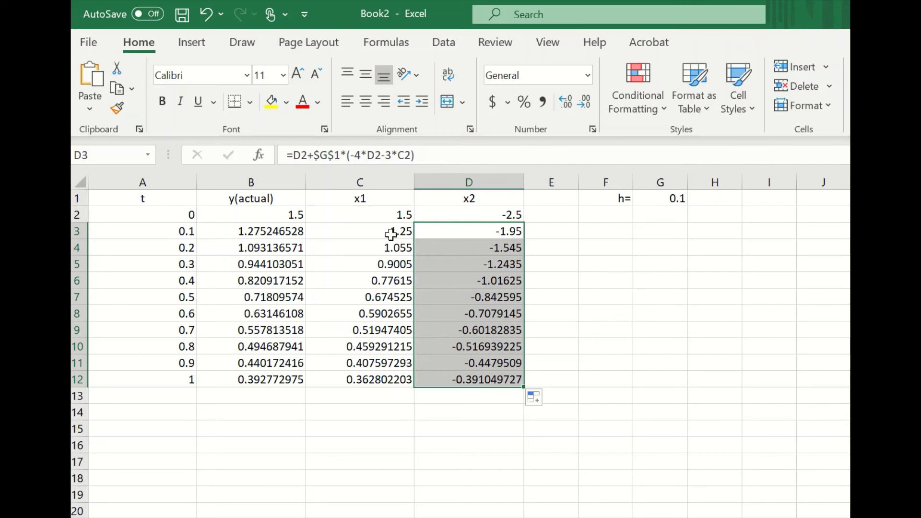
Step: Set the step size h in G1 to 0.01
{"action": "left_click", "coordinate": [360, 215]}
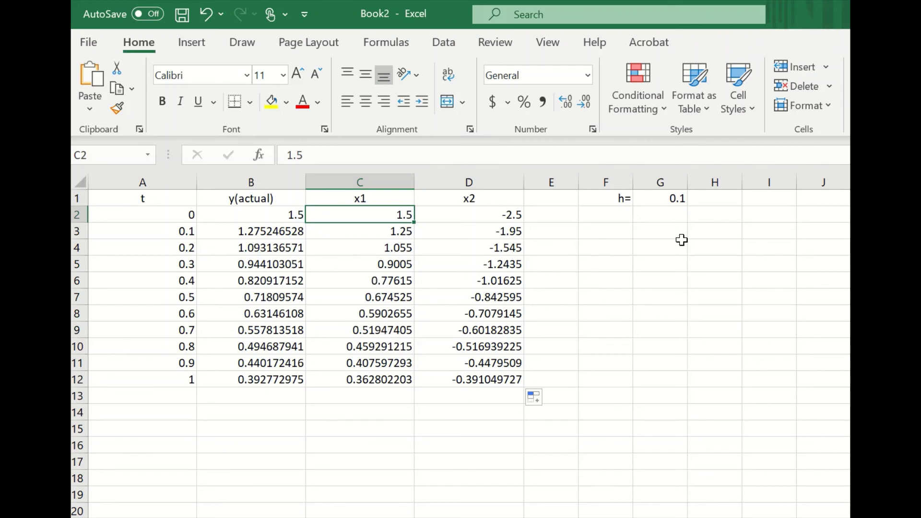
{"action": "left_click", "coordinate": [674, 199]}
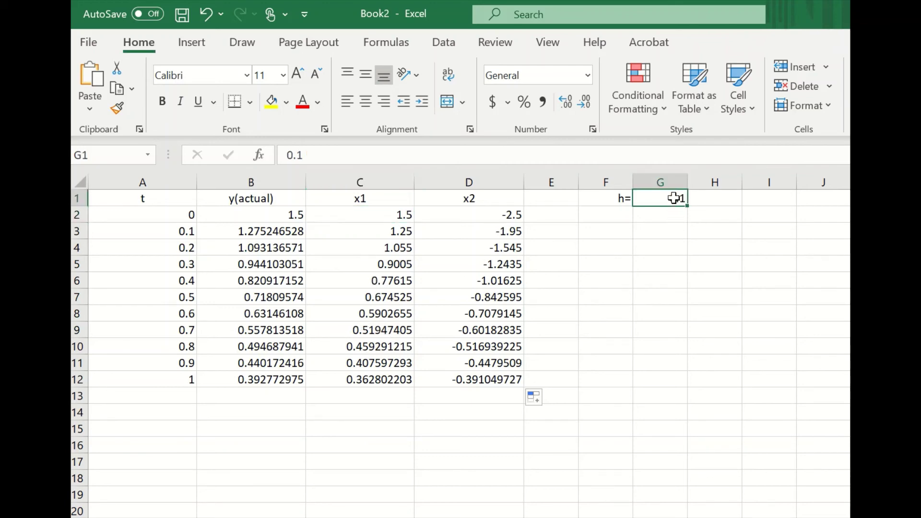
{"action": "type", "text": "0.01"}
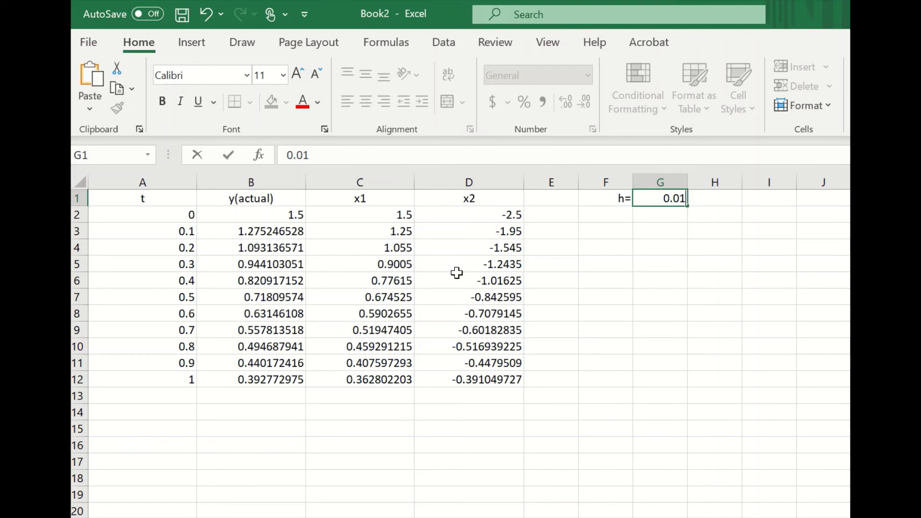
{"action": "key", "text": "Return"}
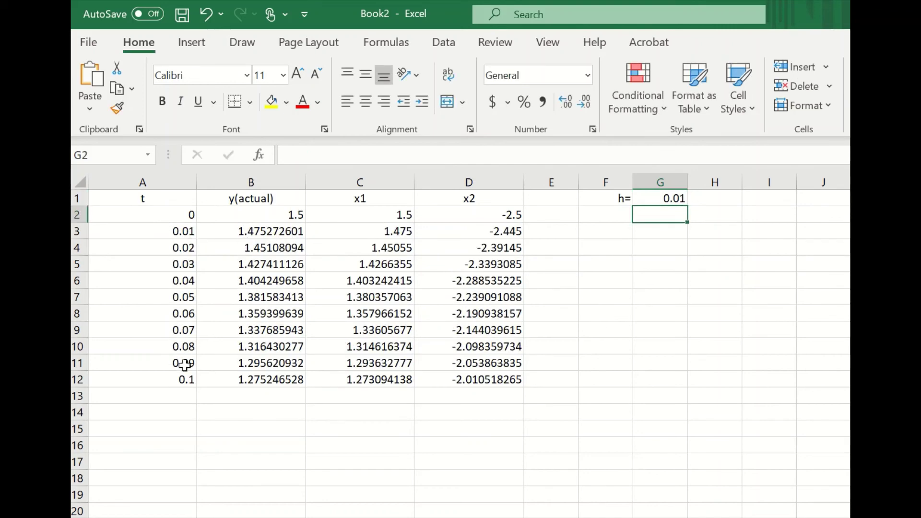
Step: Extend the t column by filling the formula in A12 down to t = 1 in A102
{"action": "left_click", "coordinate": [187, 378]}
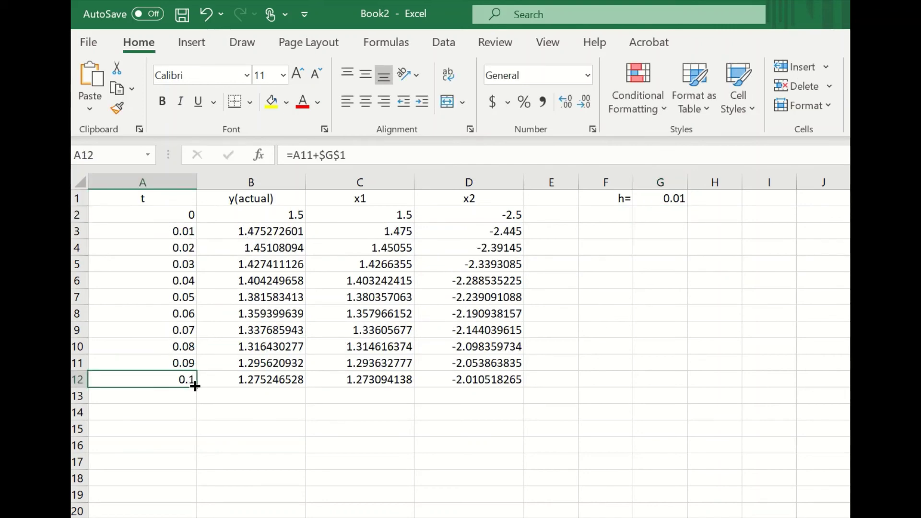
{"action": "left_click_drag", "start_coordinate": [195, 386], "coordinate": [188, 514]}
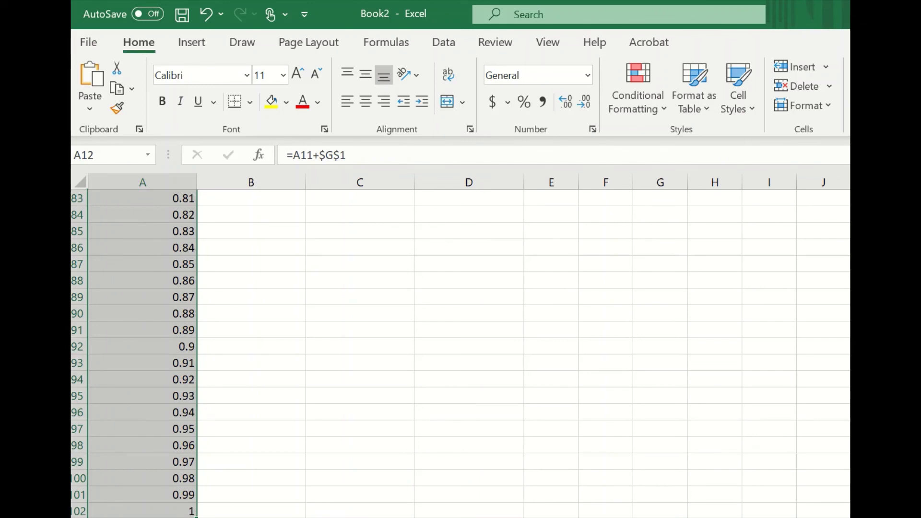
{"action": "scroll", "coordinate": [461, 355], "scroll_direction": "up", "scroll_amount": 20}
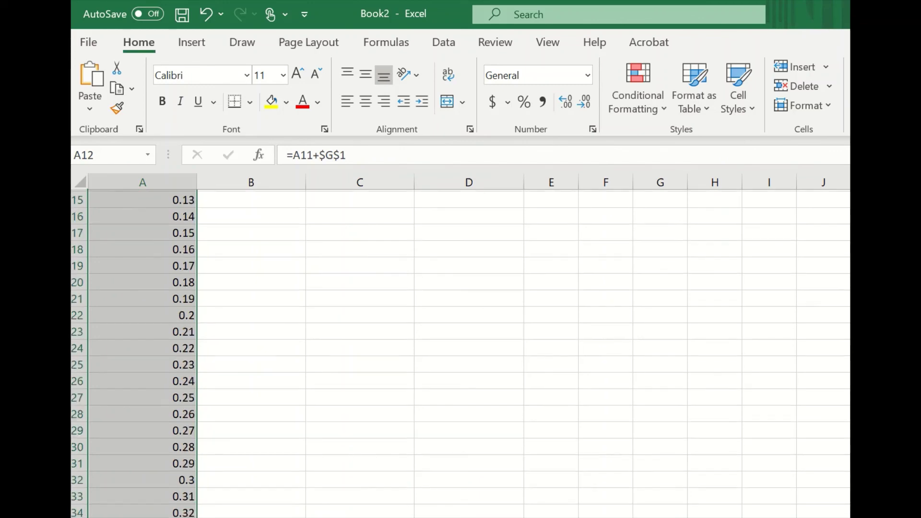
{"action": "scroll", "coordinate": [511, 343], "scroll_direction": "up", "scroll_amount": 5}
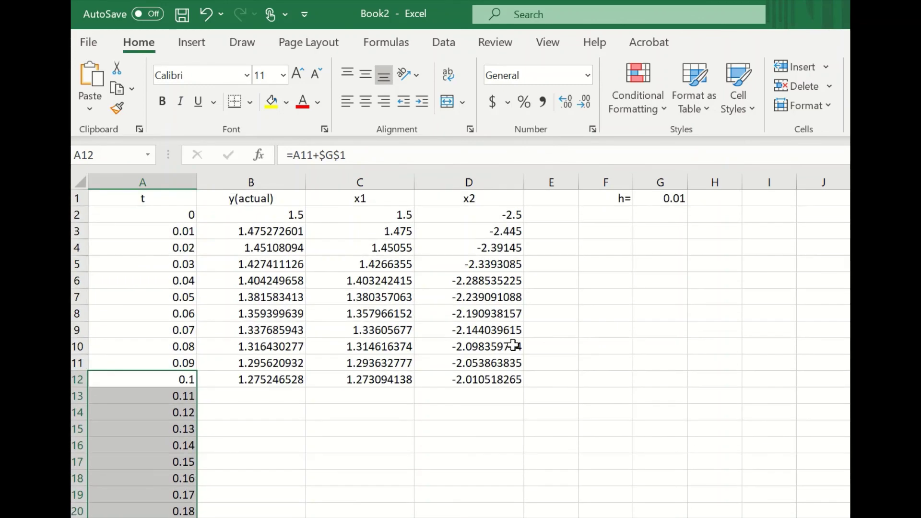
Step: Fill the y(actual), x1 and x2 formulas from row 12 down to the end of the extended t column
{"action": "left_click", "coordinate": [285, 389]}
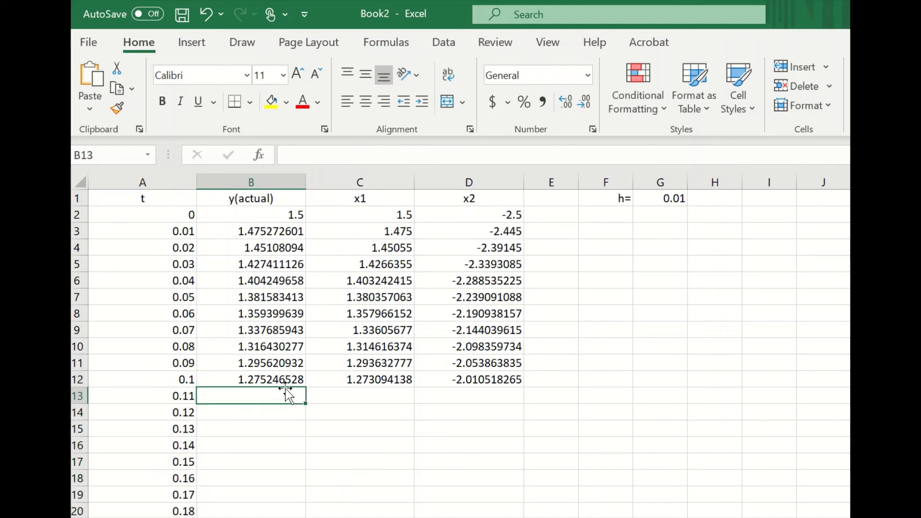
{"action": "left_click", "coordinate": [289, 378]}
{"action": "double_click", "coordinate": [305, 385]}
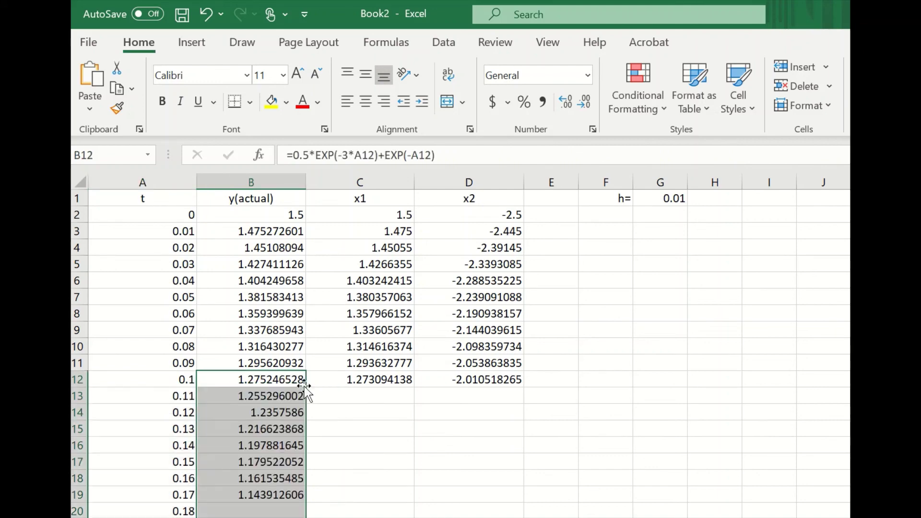
{"action": "left_click", "coordinate": [384, 382]}
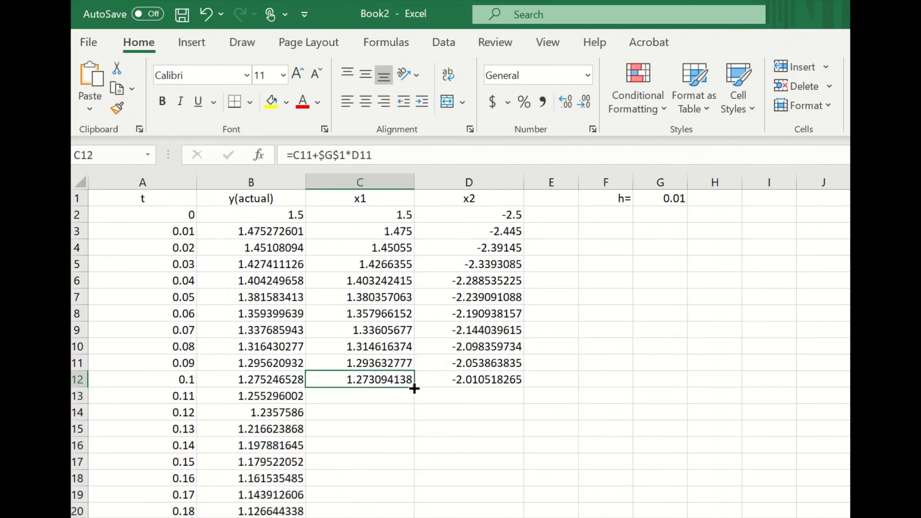
{"action": "double_click", "coordinate": [413, 386]}
{"action": "left_click", "coordinate": [500, 375]}
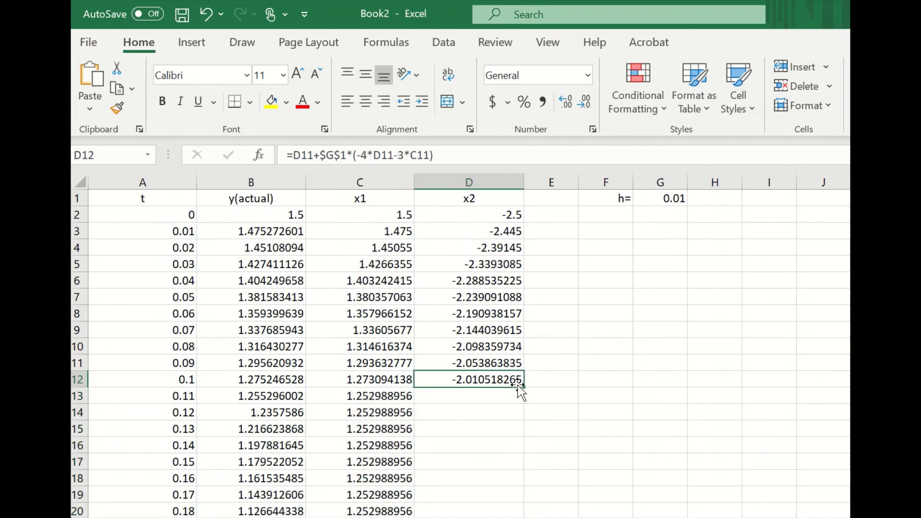
{"action": "double_click", "coordinate": [521, 385]}
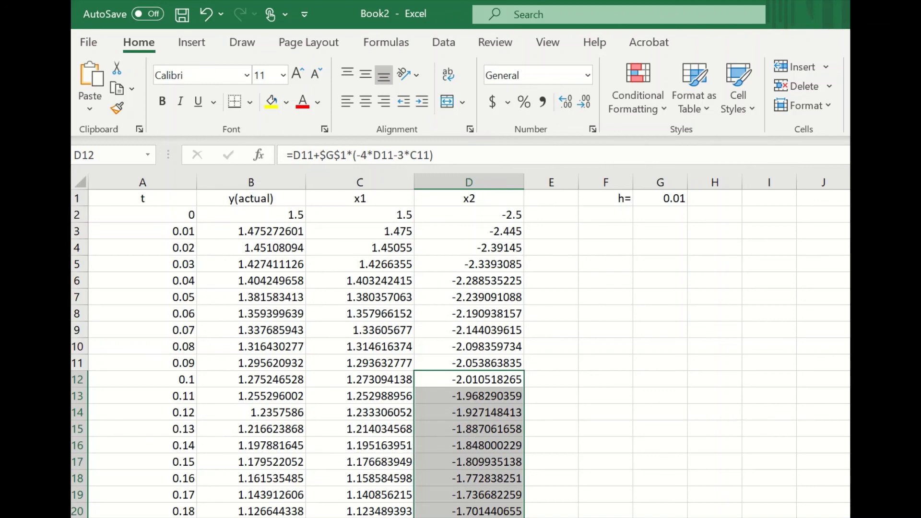
{"action": "scroll", "coordinate": [461, 355], "scroll_direction": "down", "scroll_amount": 8}
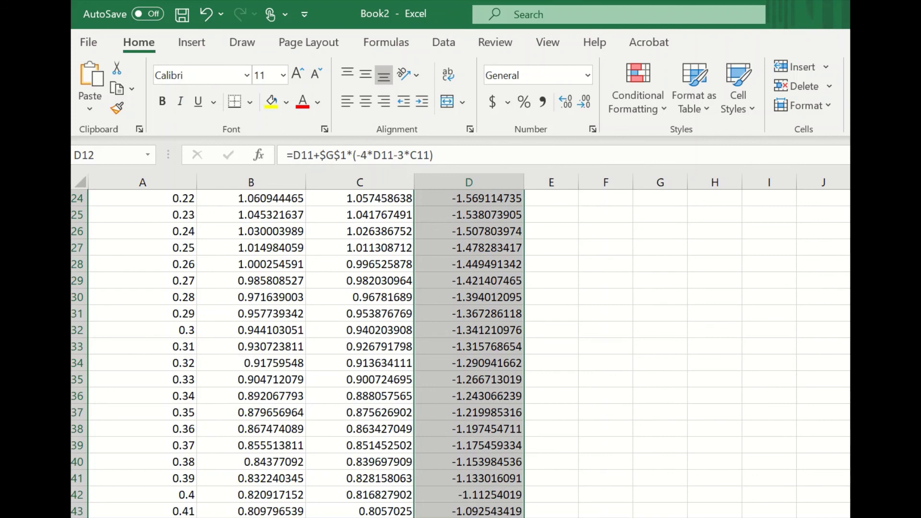
{"action": "scroll", "coordinate": [537, 309], "scroll_direction": "up", "scroll_amount": 8}
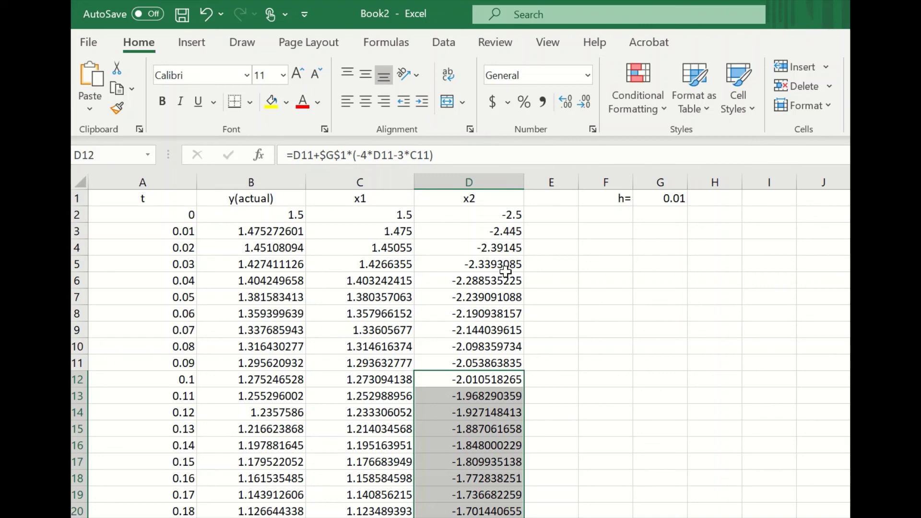
{"action": "mouse_move", "coordinate": [564, 7]}
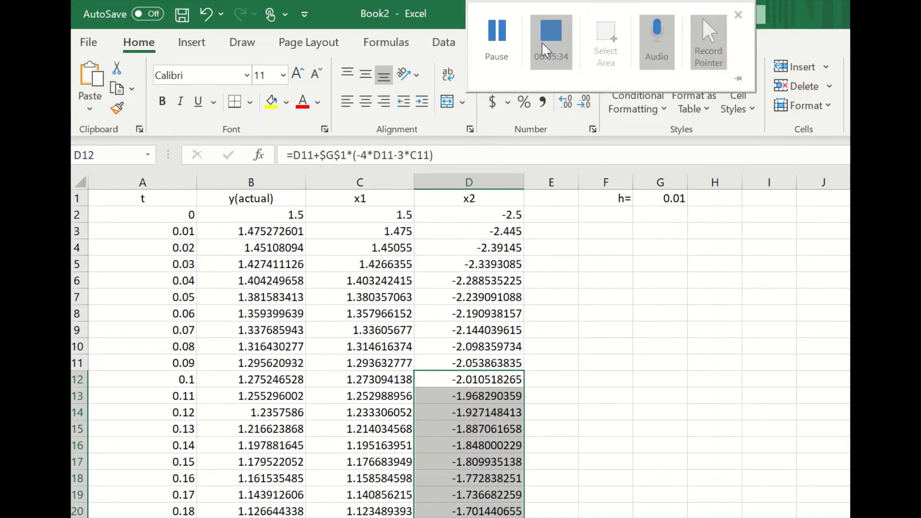